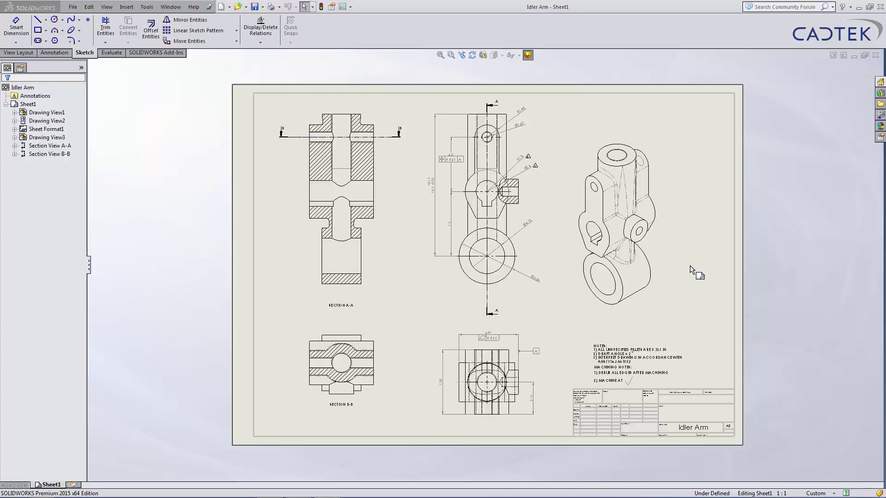
Start a Design Checker check of the active Idler Arm drawing from the Tools menu
click(146, 7)
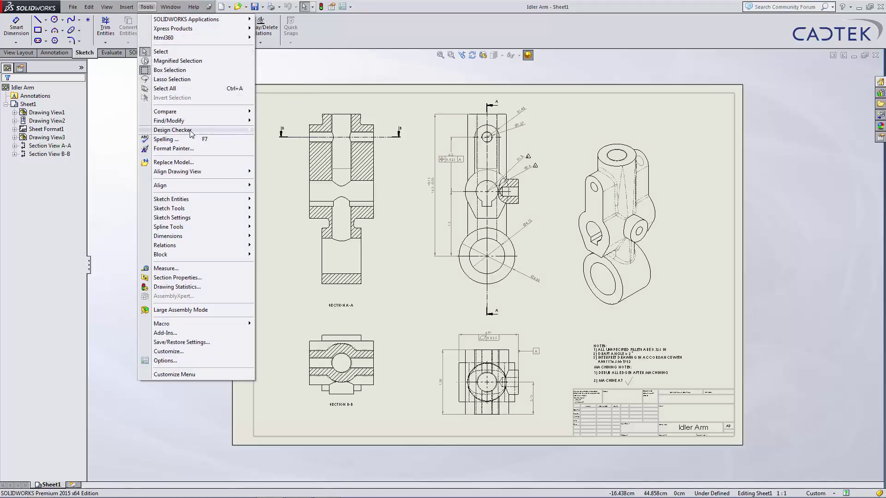
mouse_move(208, 130)
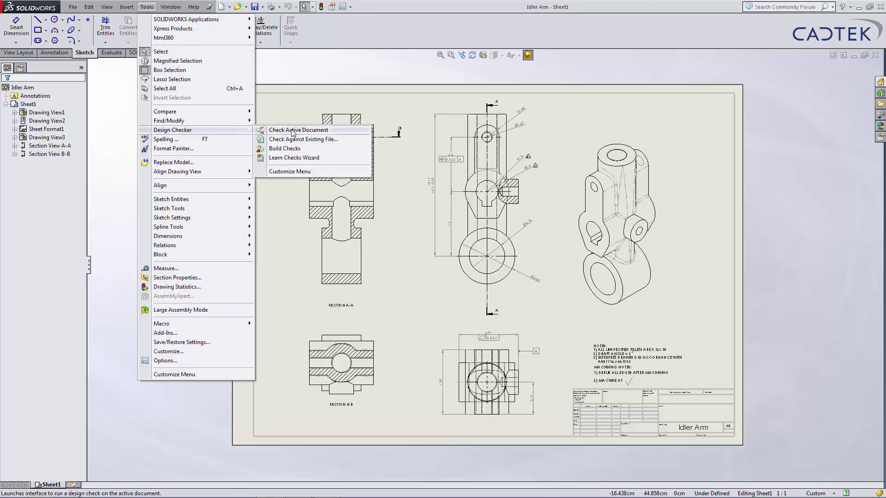
click(319, 134)
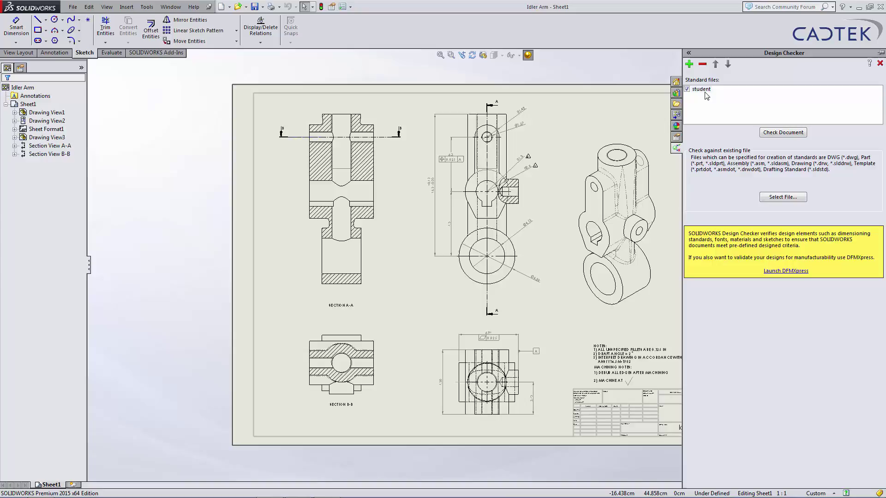
Check the drawing against the student standard and expand the units, font and overlapping failures
click(790, 134)
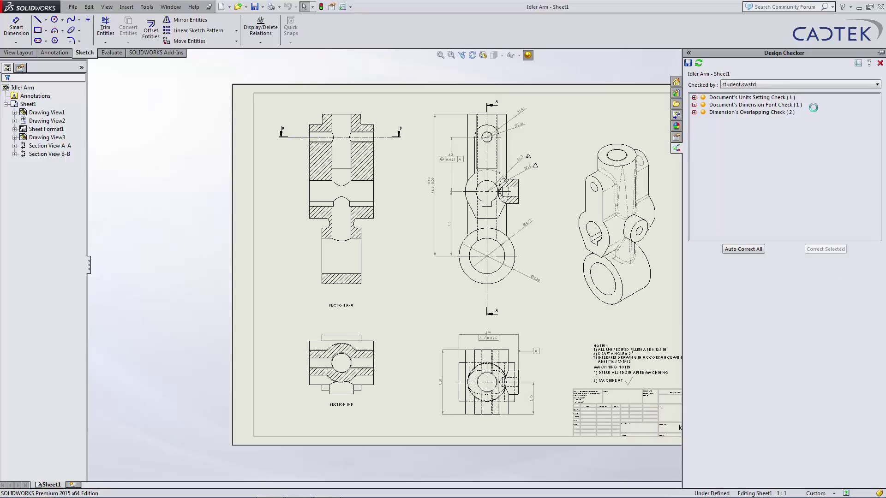
click(729, 99)
click(695, 98)
click(695, 112)
click(695, 126)
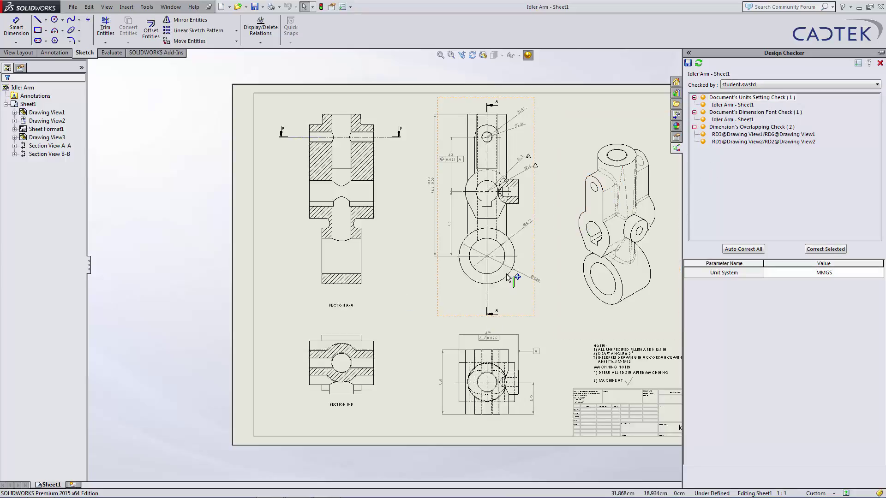
Select the Units Setting failure showing Custom instead of the preferred MMGS
scroll(506, 273, up, 3)
scroll(635, 300, up, 1)
scroll(588, 259, down, 2)
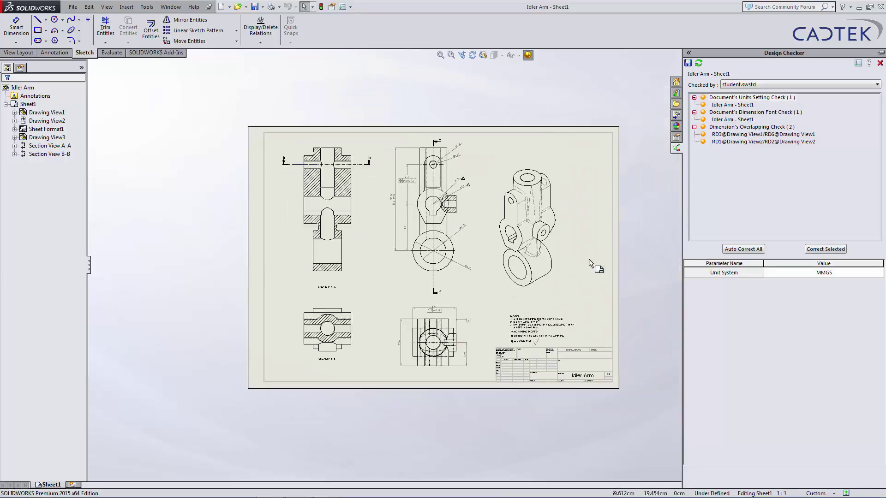
click(724, 105)
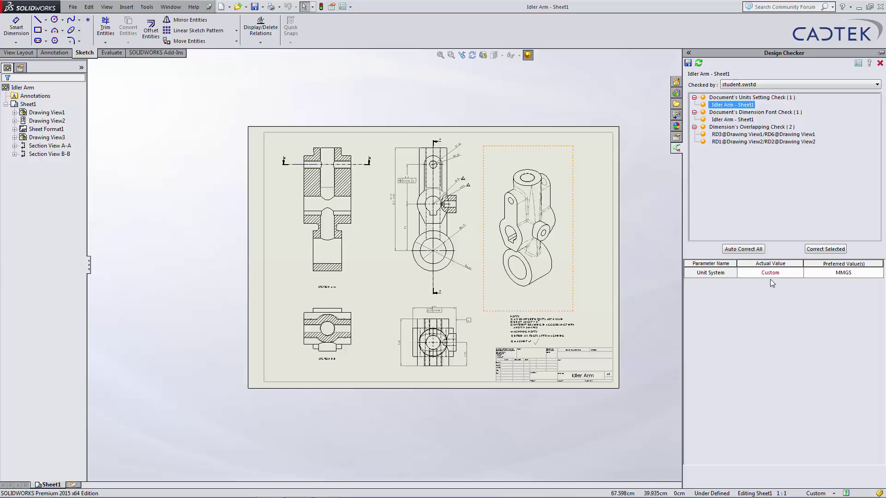
Correct the units to MMGS, recheck, and select the 0.0029104167 m versus 0.0035 m font failure
click(829, 249)
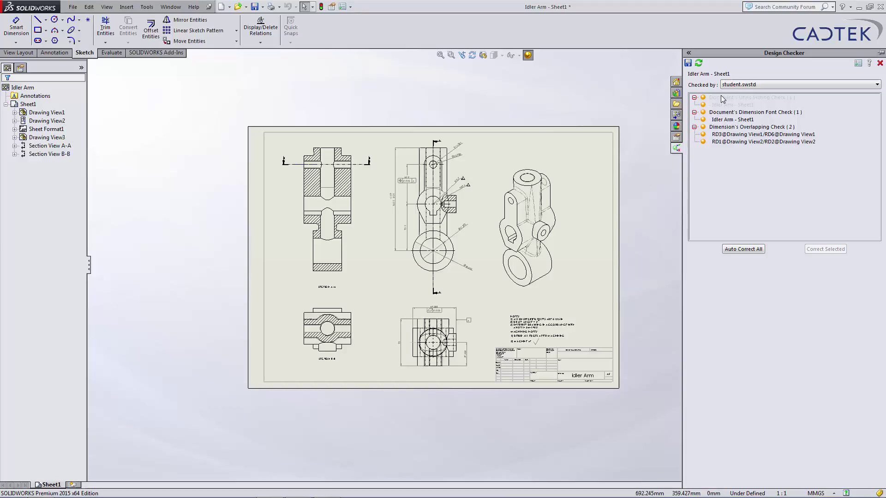
click(698, 63)
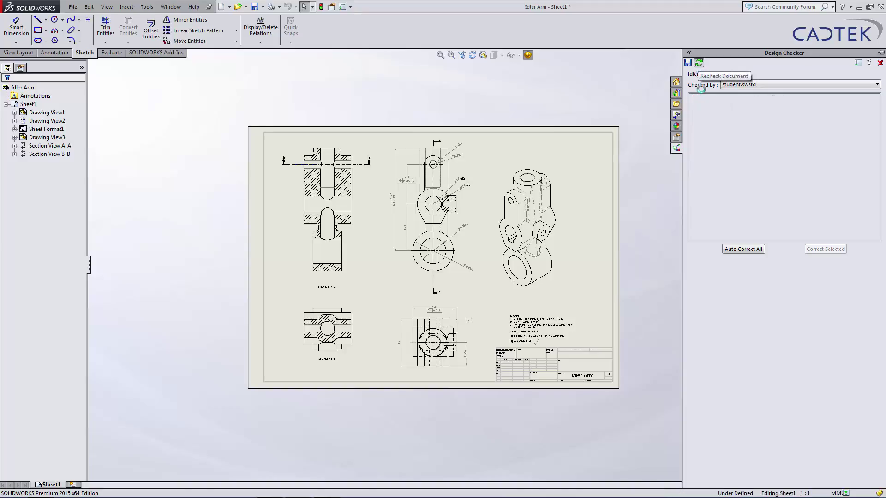
click(695, 98)
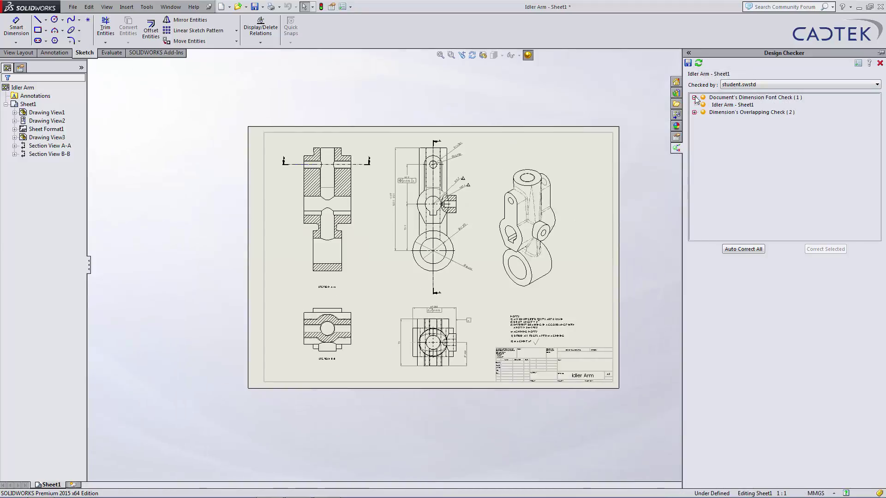
click(729, 105)
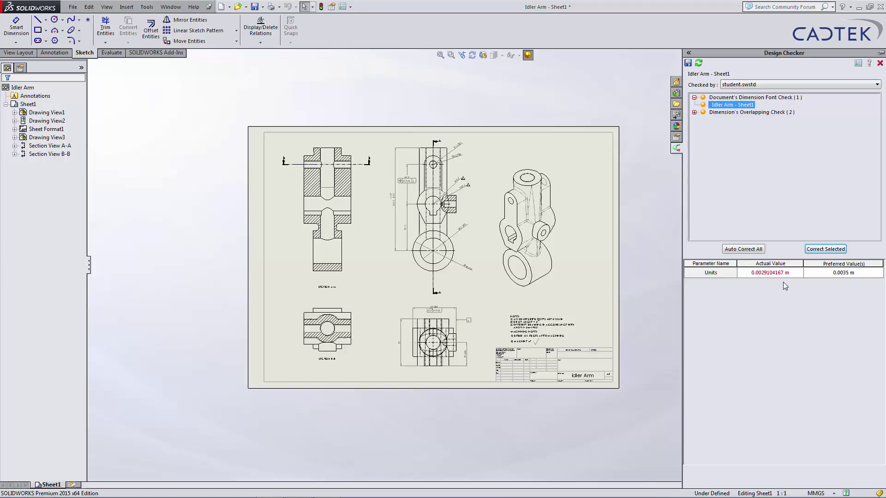
Correct the dimension font size, recheck, and select the Drawing View2 overlapping-dimension failure
click(825, 252)
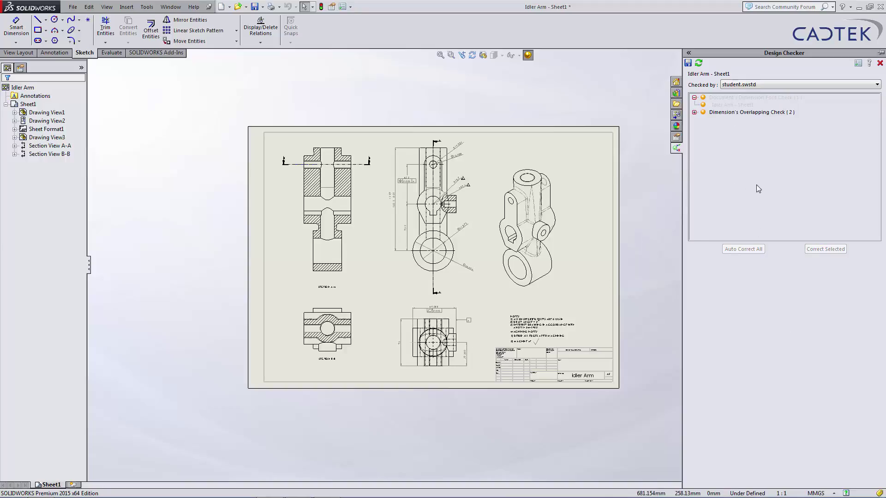
click(699, 63)
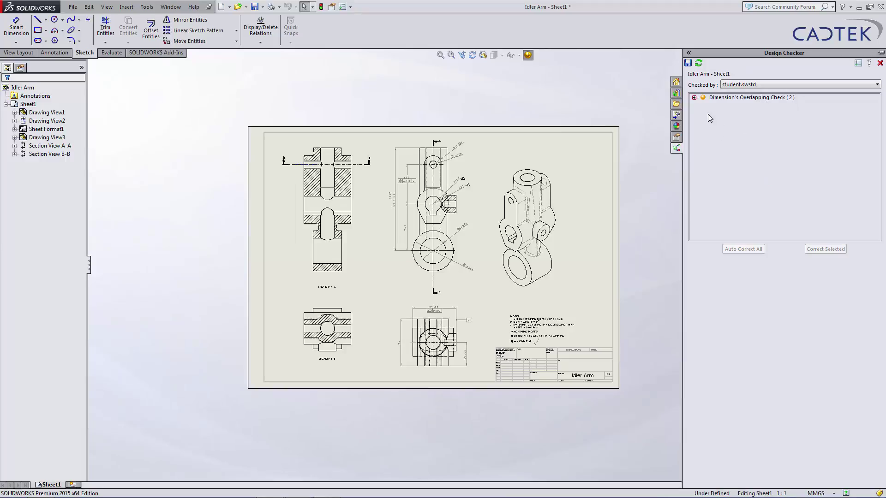
click(695, 98)
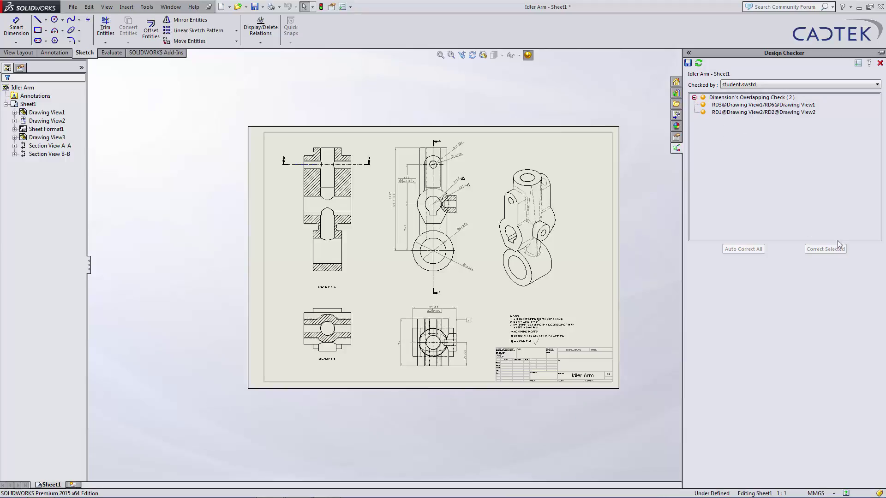
click(739, 112)
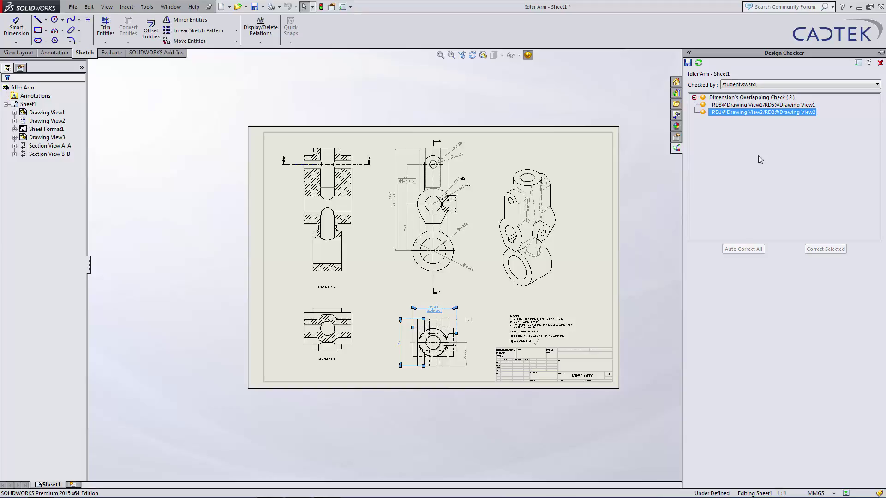
Locate the RD3/RD6 overlapping dimensions in Drawing View1, then fit the whole sheet in view
click(732, 106)
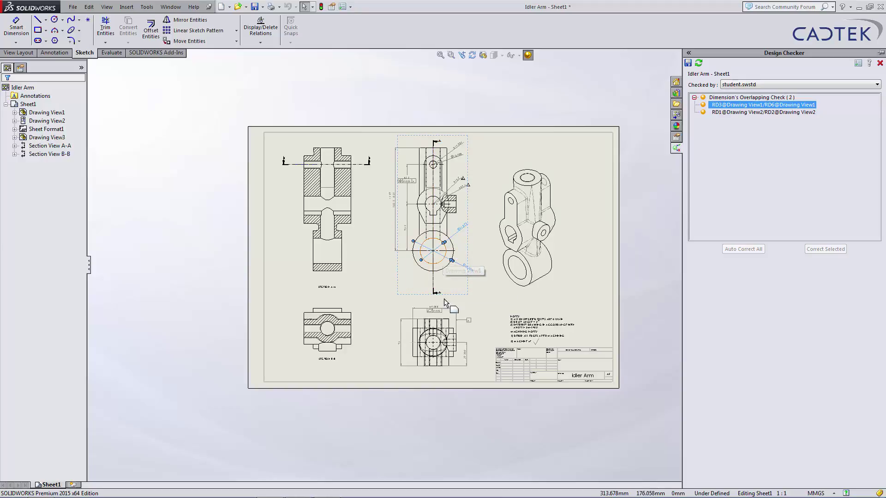
scroll(454, 244, down, 3)
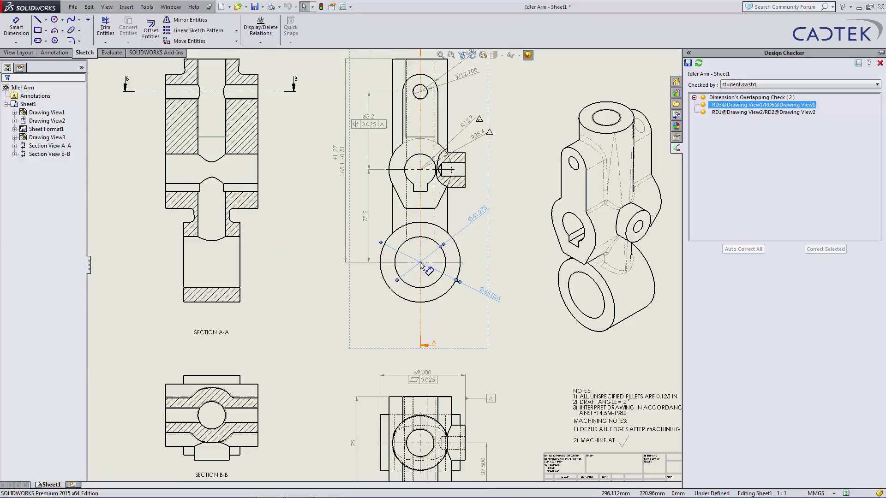
click(513, 282)
key(f)
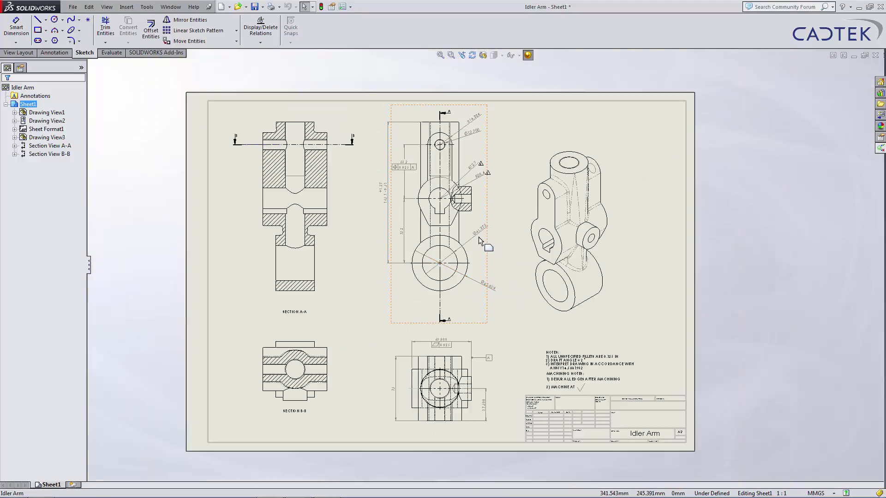
Display the Ø41.275 diameter dimension on the lower circle as radius R20.638
click(481, 231)
right_click(482, 233)
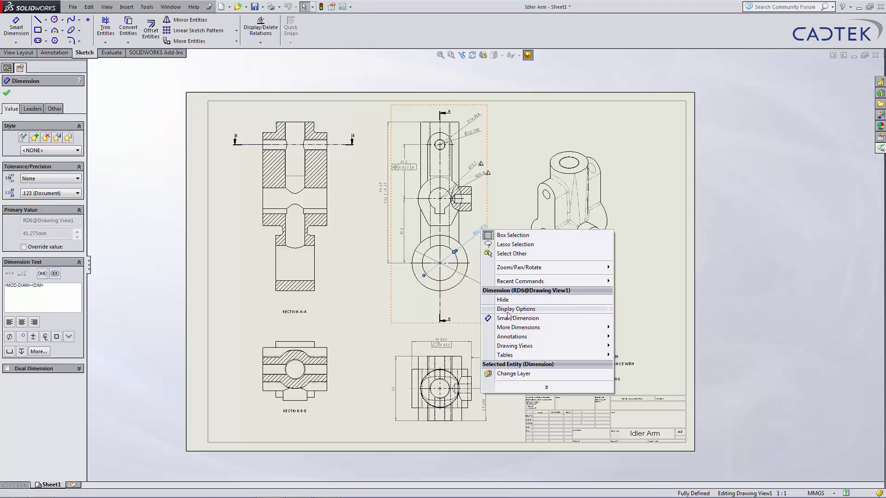
mouse_move(511, 313)
click(653, 319)
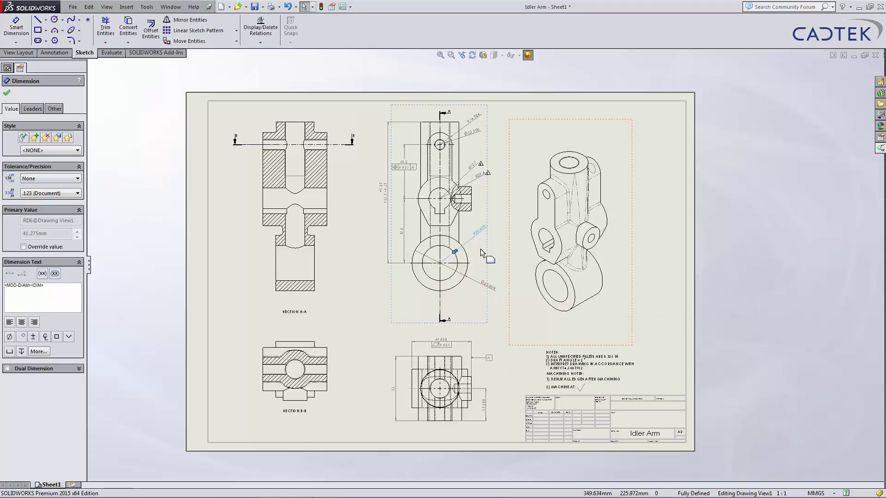
click(503, 246)
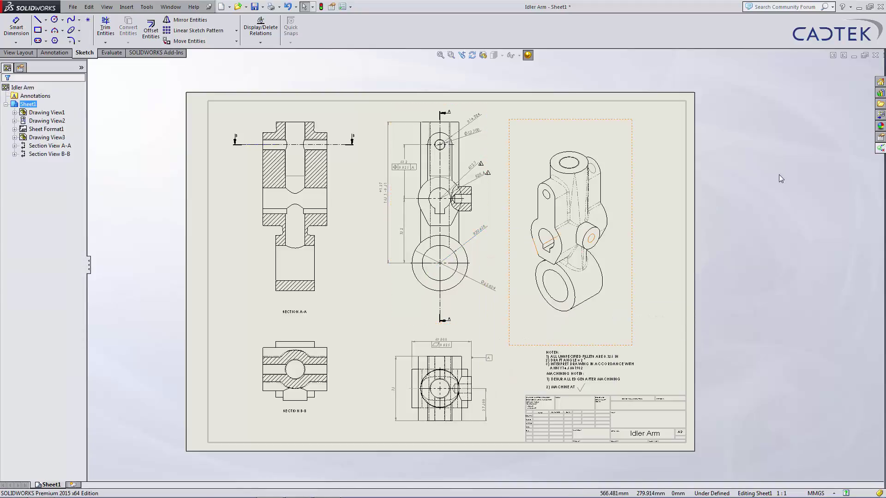
Recheck the drawing and select the remaining RD1/RD2 overlap failure in Drawing View2
click(881, 148)
click(698, 63)
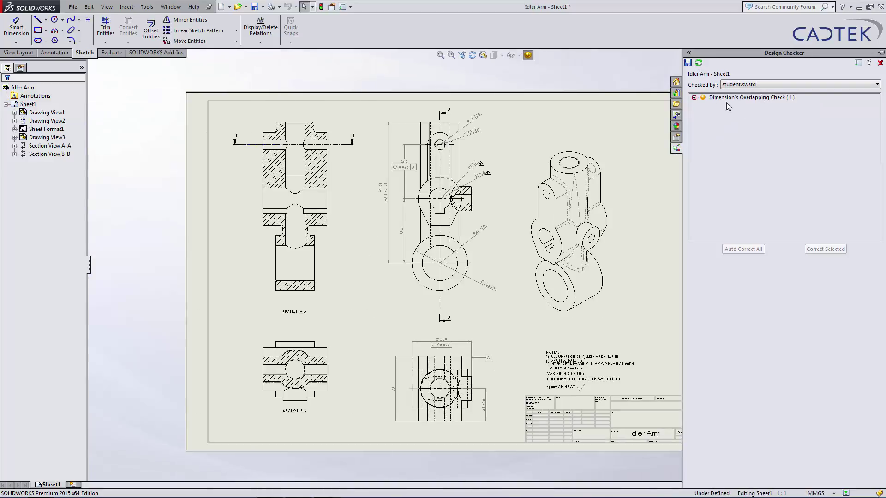
click(694, 98)
click(725, 105)
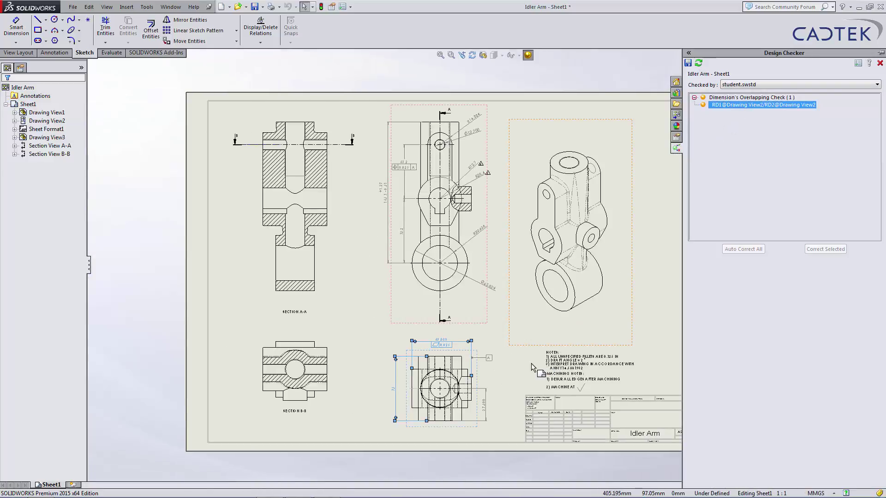
Inspect the 69.088 dimension causing the overlap, then fit the whole sheet in view
click(507, 376)
scroll(443, 351, down, 3)
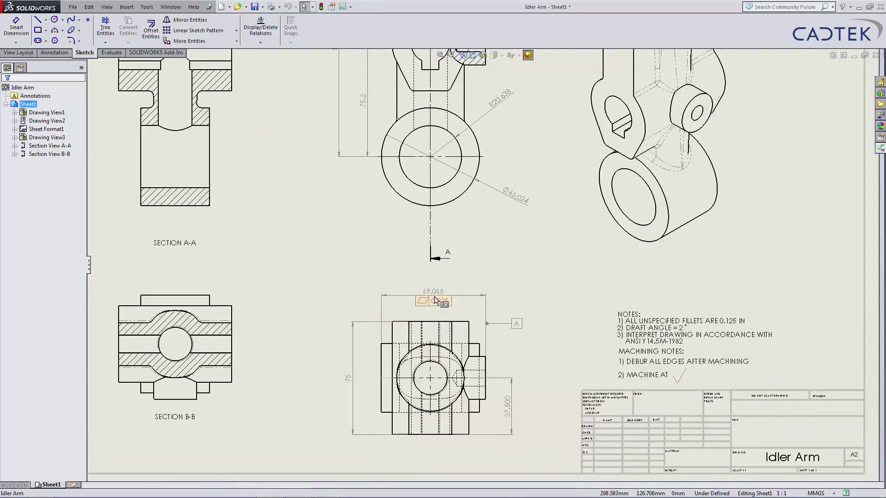
click(435, 300)
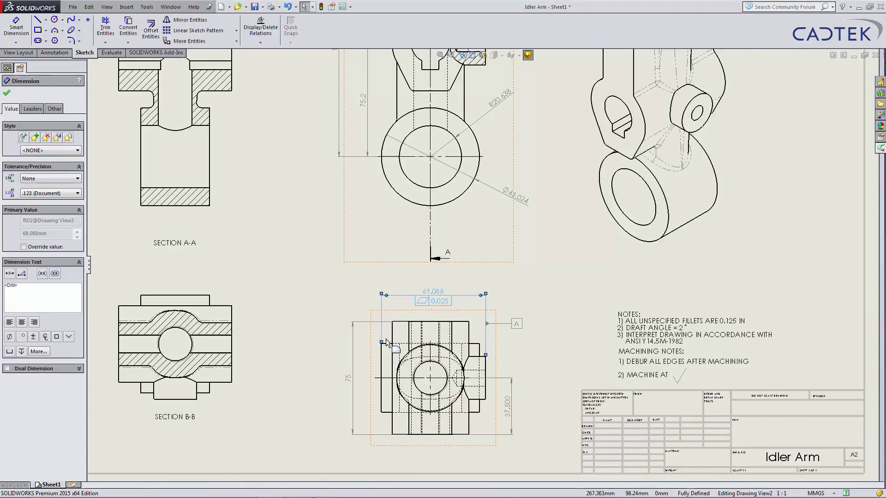
click(880, 147)
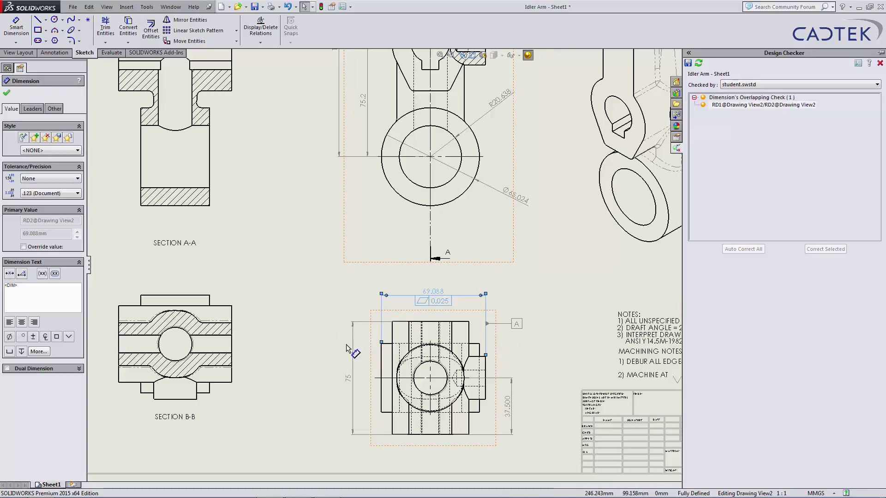
key(f)
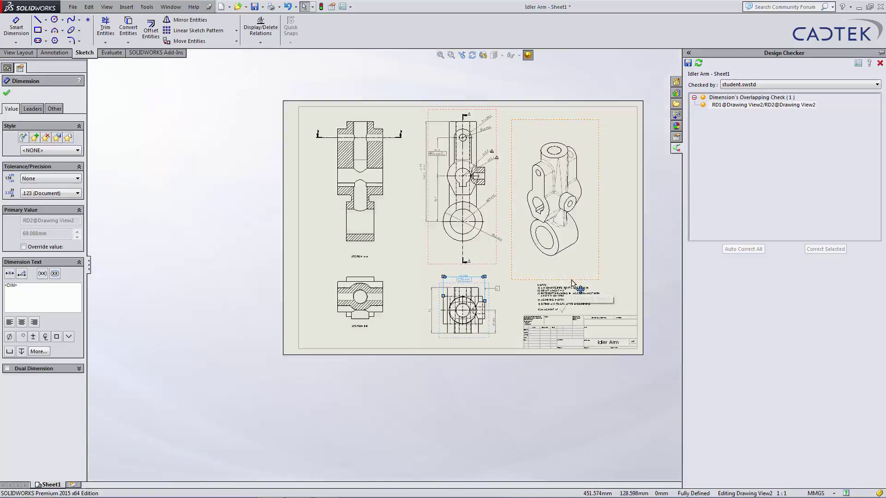
scroll(571, 280, up, 2)
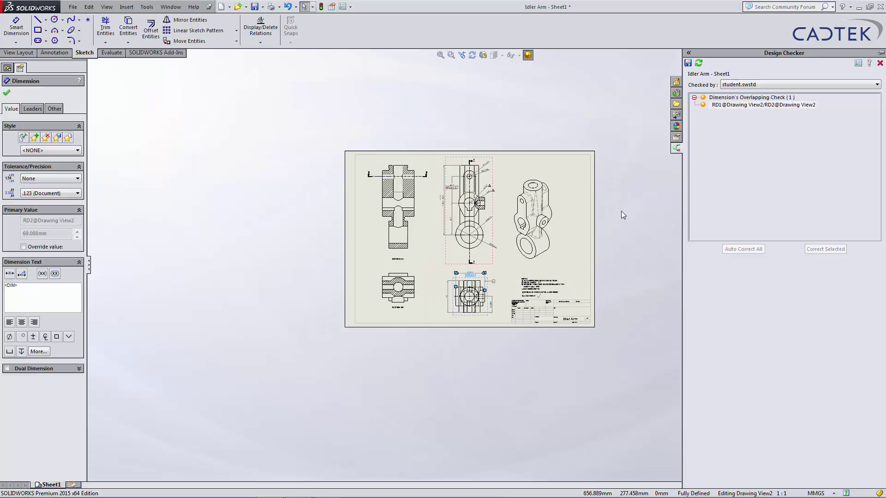